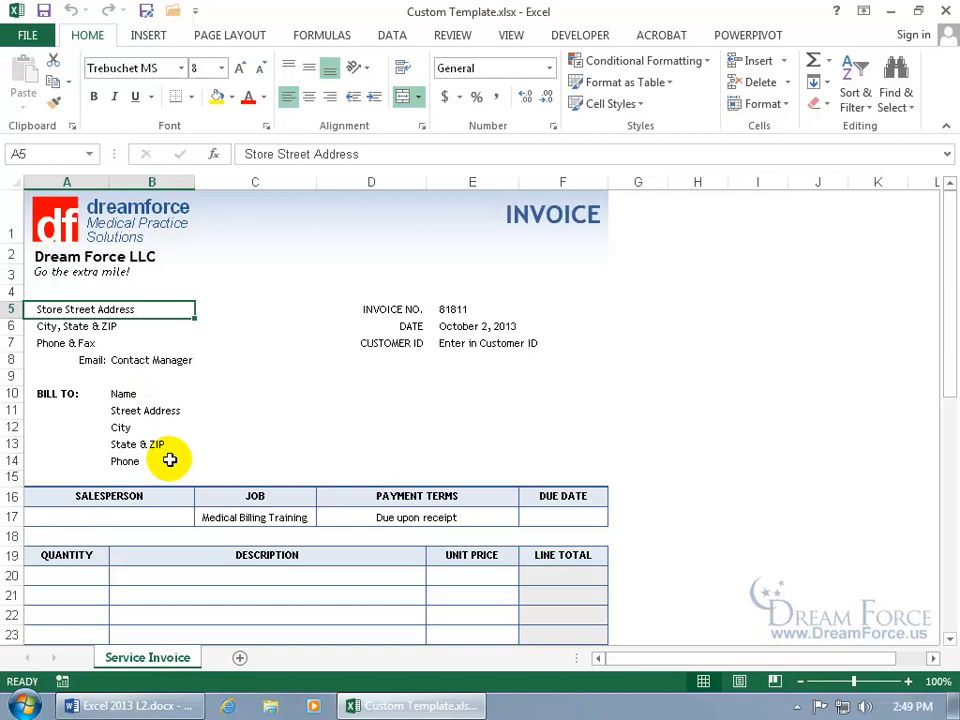
- Clear the invoice number from cell E5 of the Service Invoice sheet
scroll(185, 615, "down", 5)
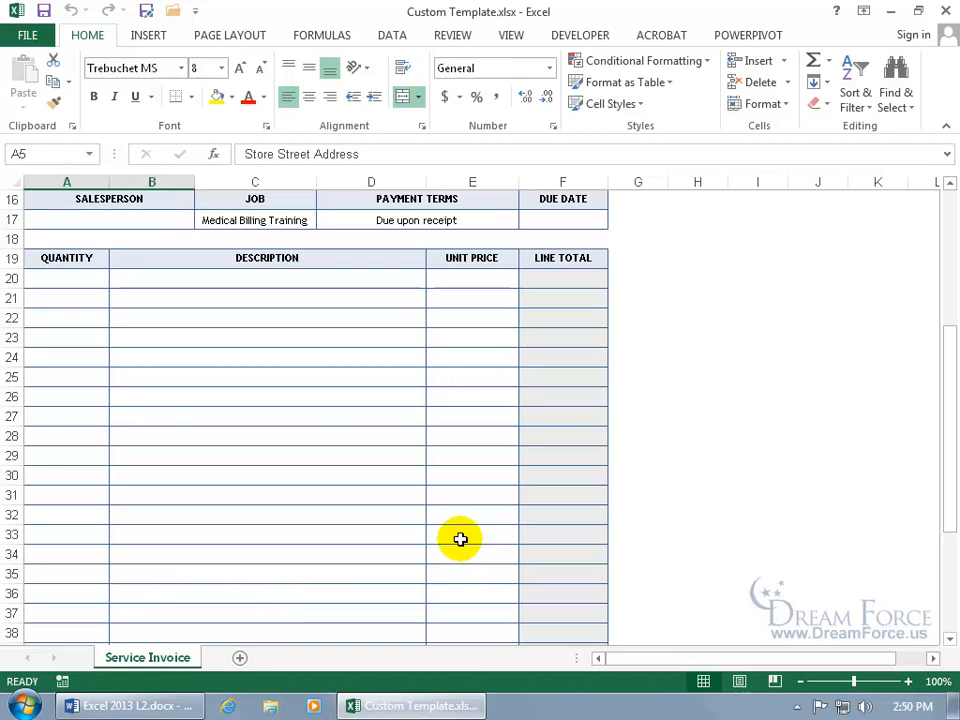
left_click_drag(948, 466, 945, 276)
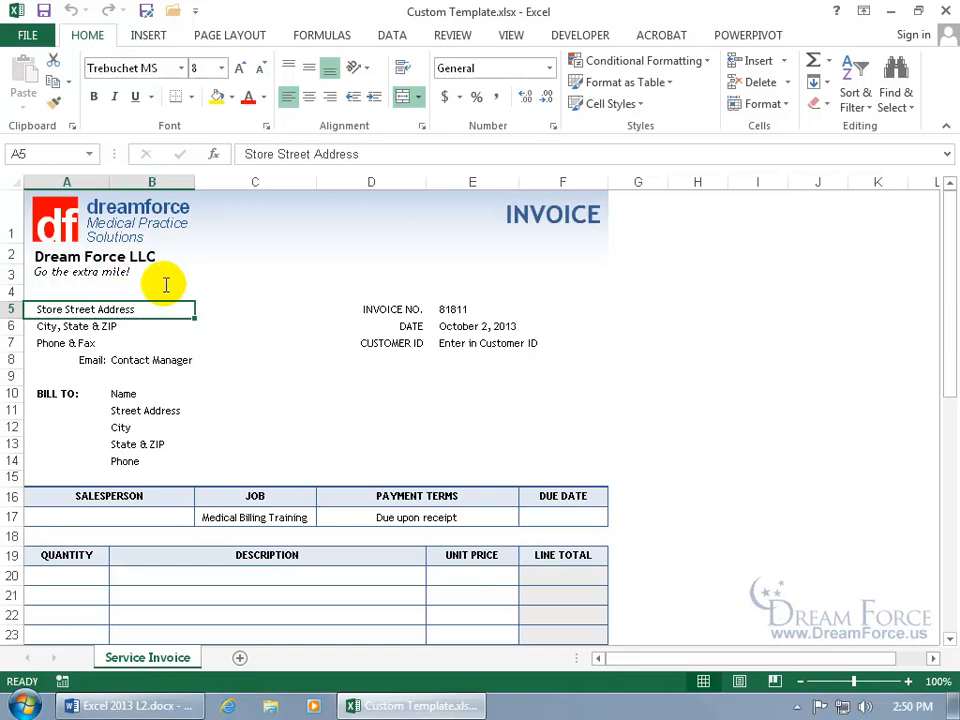
left_click(440, 312)
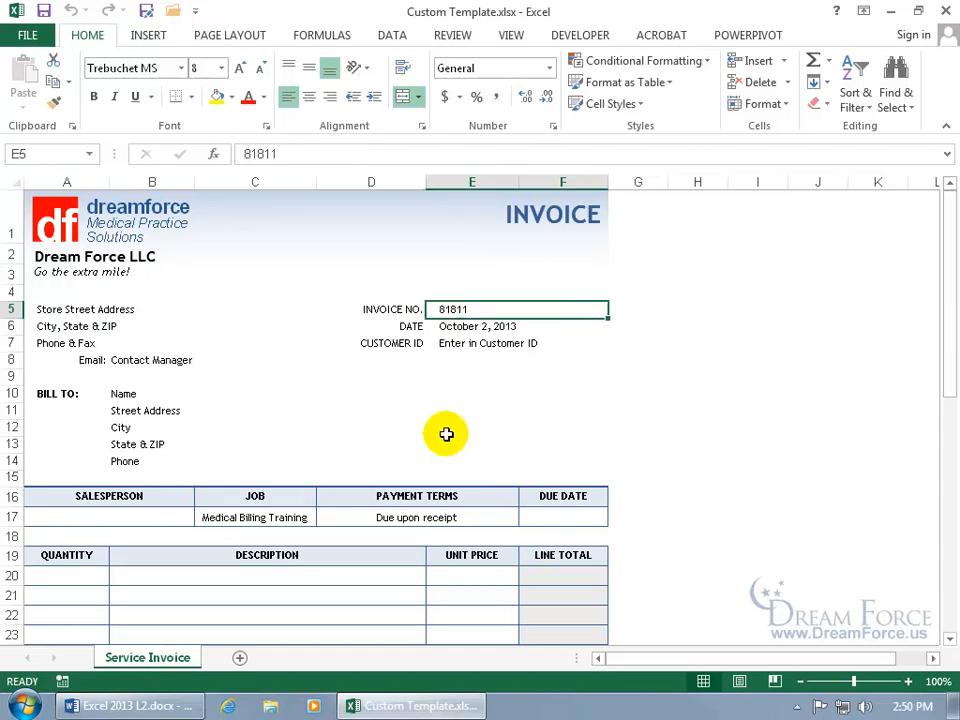
key("Delete")
left_click(343, 392)
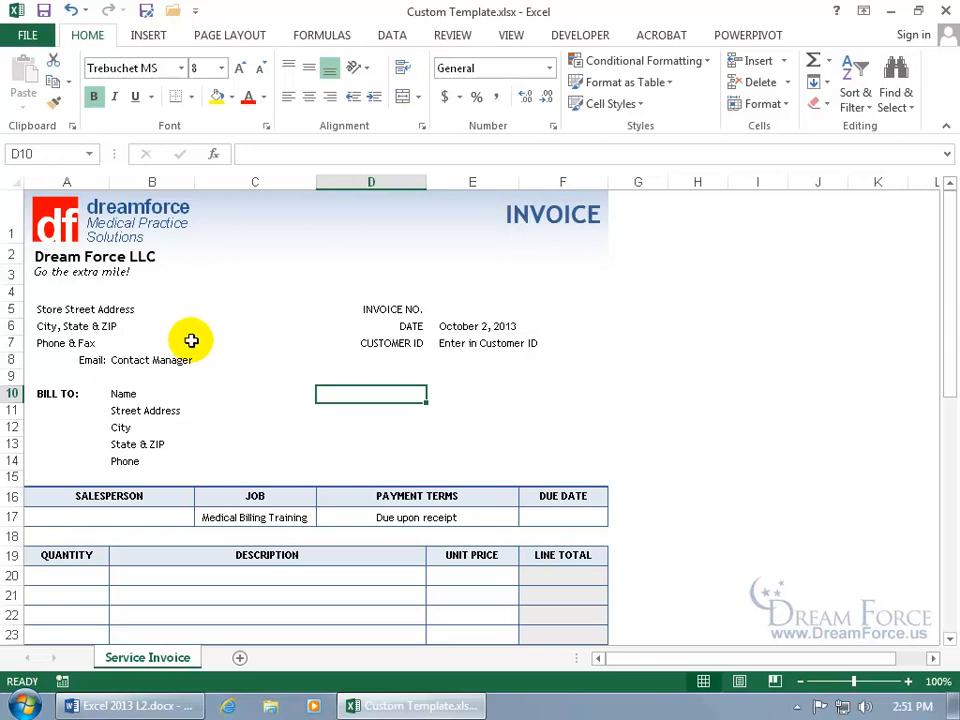
left_click(27, 34)
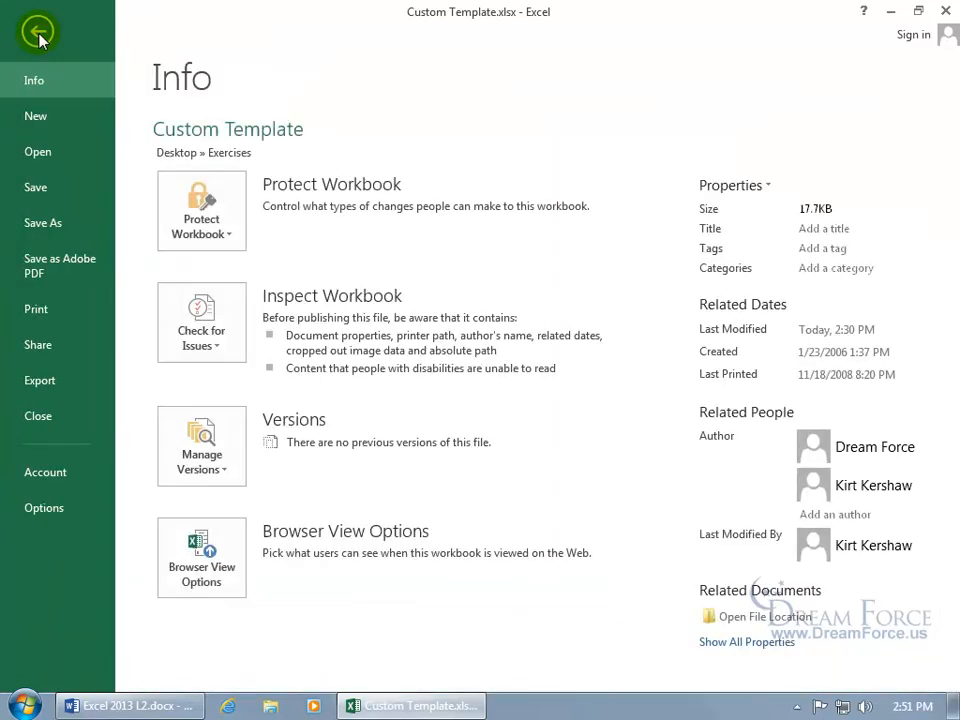
left_click(42, 224)
left_click(490, 590)
left_click(392, 549)
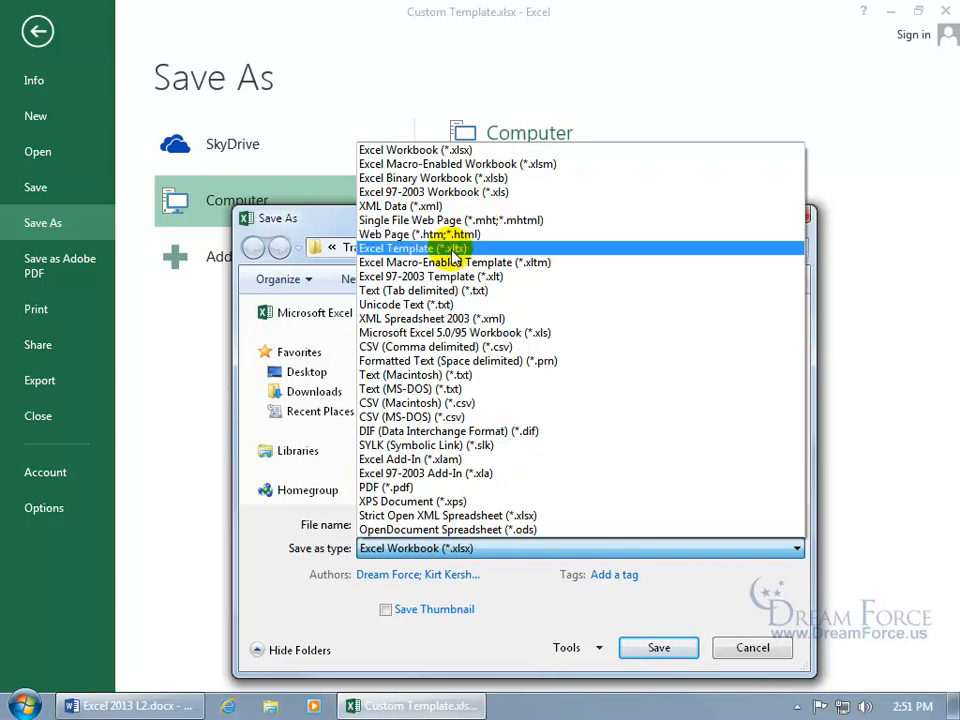
left_click(754, 648)
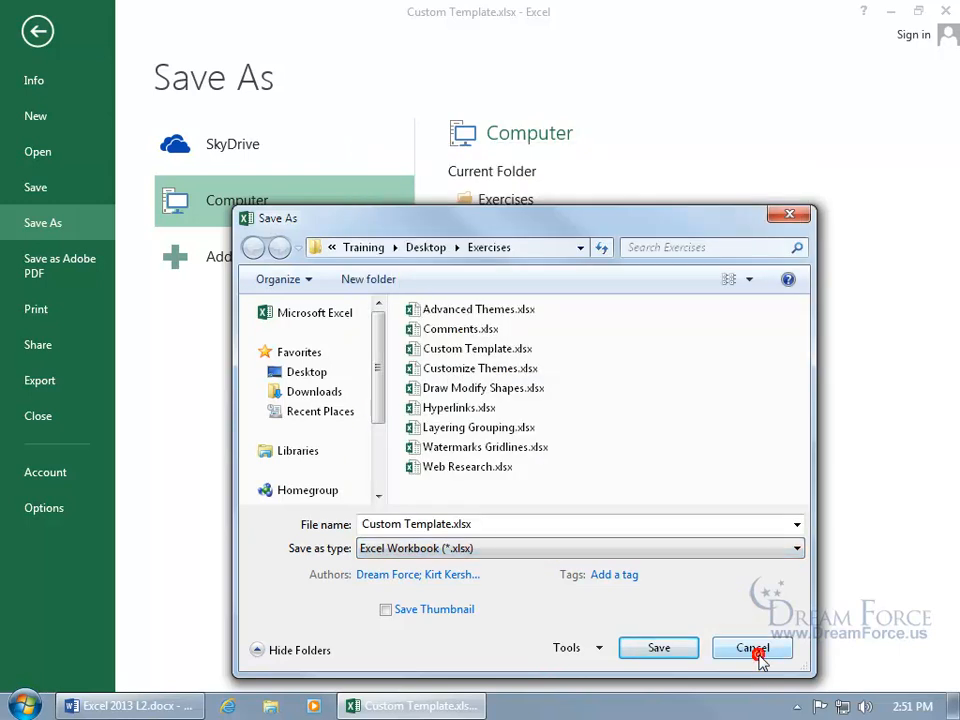
left_click(754, 648)
left_click(39, 38)
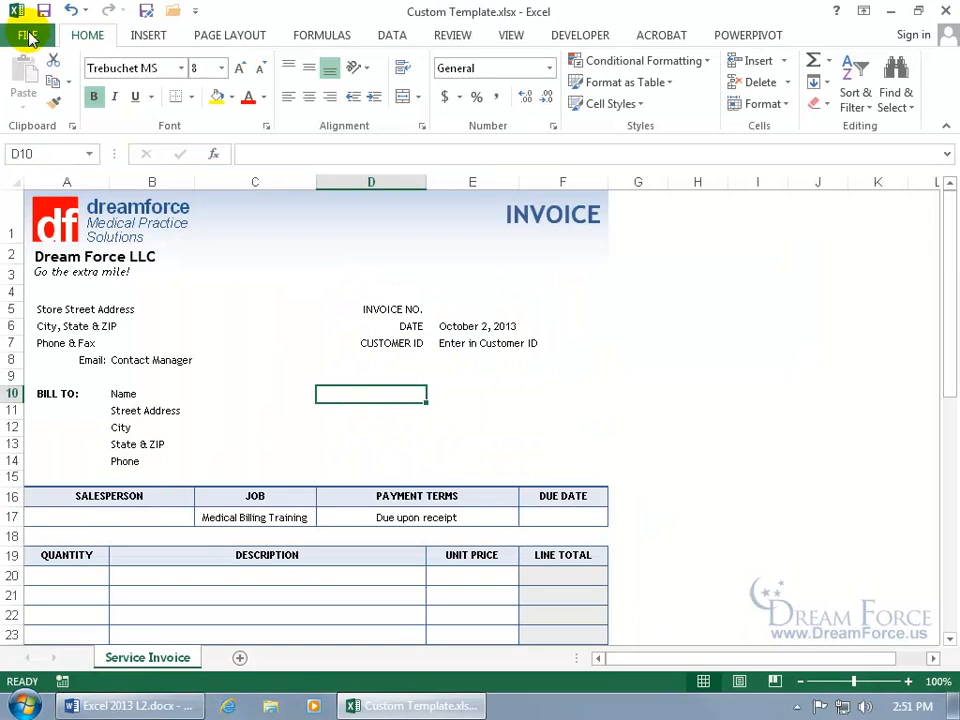
- Save the workbook as an Excel Template (*.xltx) named My Spiffy Invoice in the Custom Office Templates folder
left_click(146, 12)
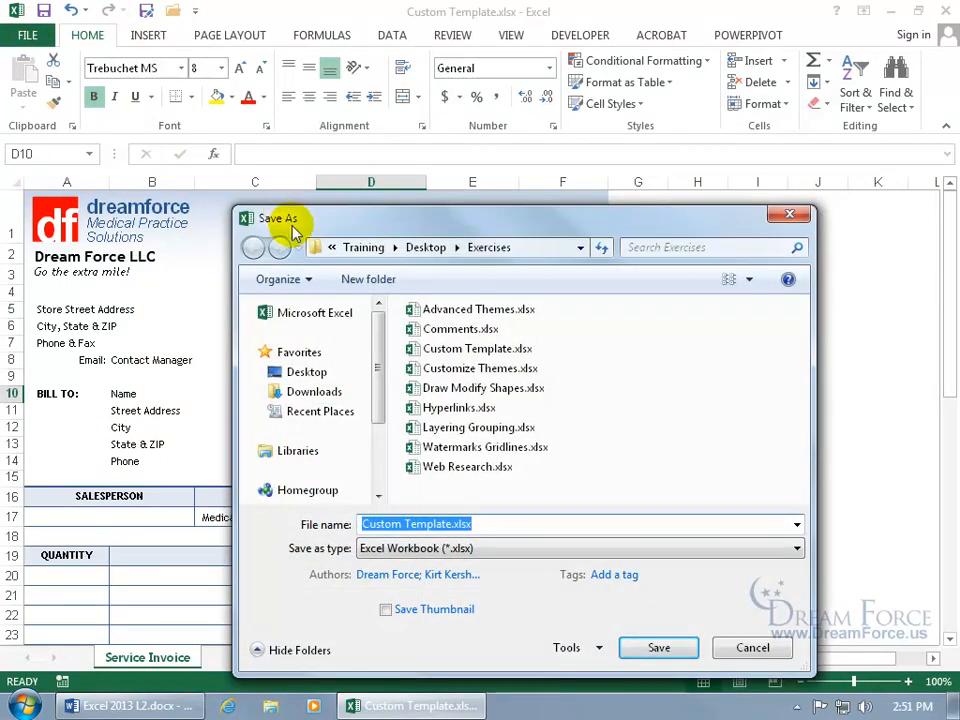
left_click(428, 548)
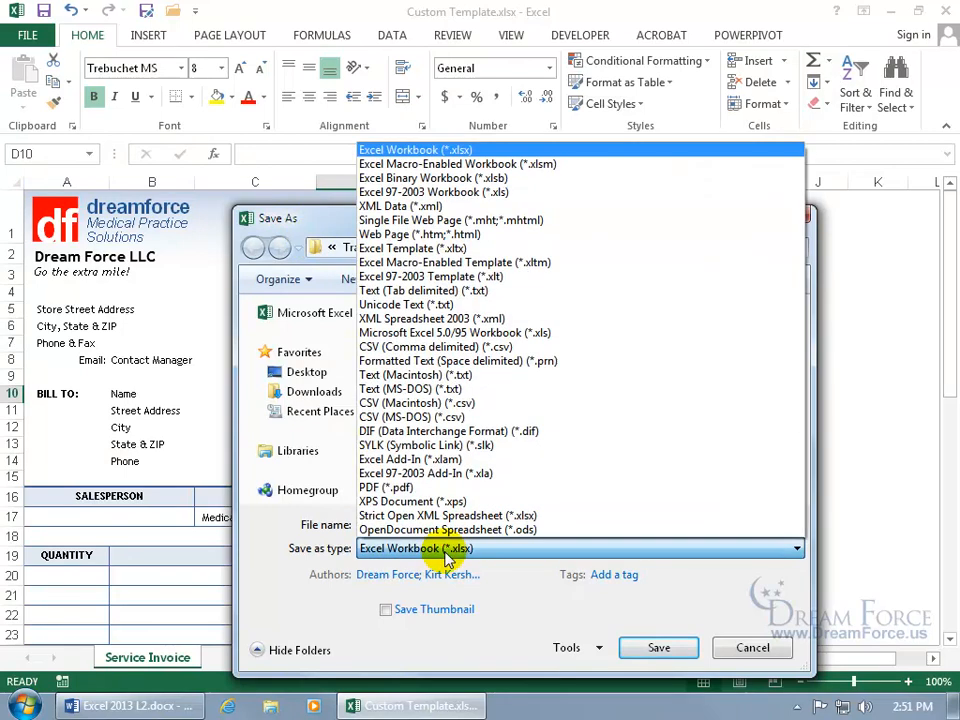
left_click(444, 248)
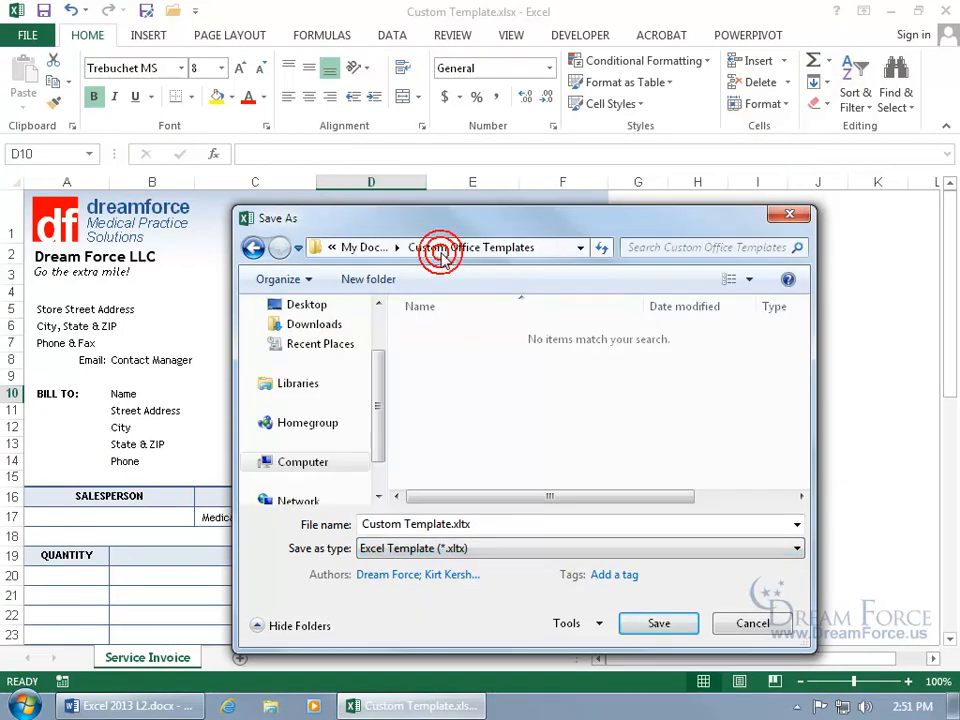
left_click(474, 523)
type("My Spiffy Invoice")
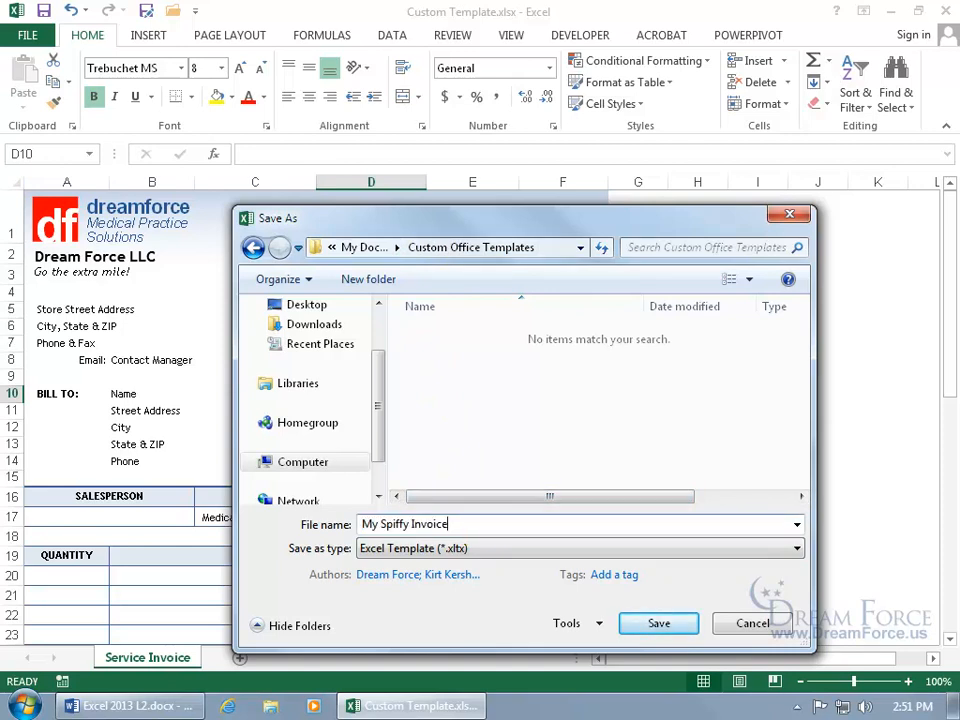
key("Return")
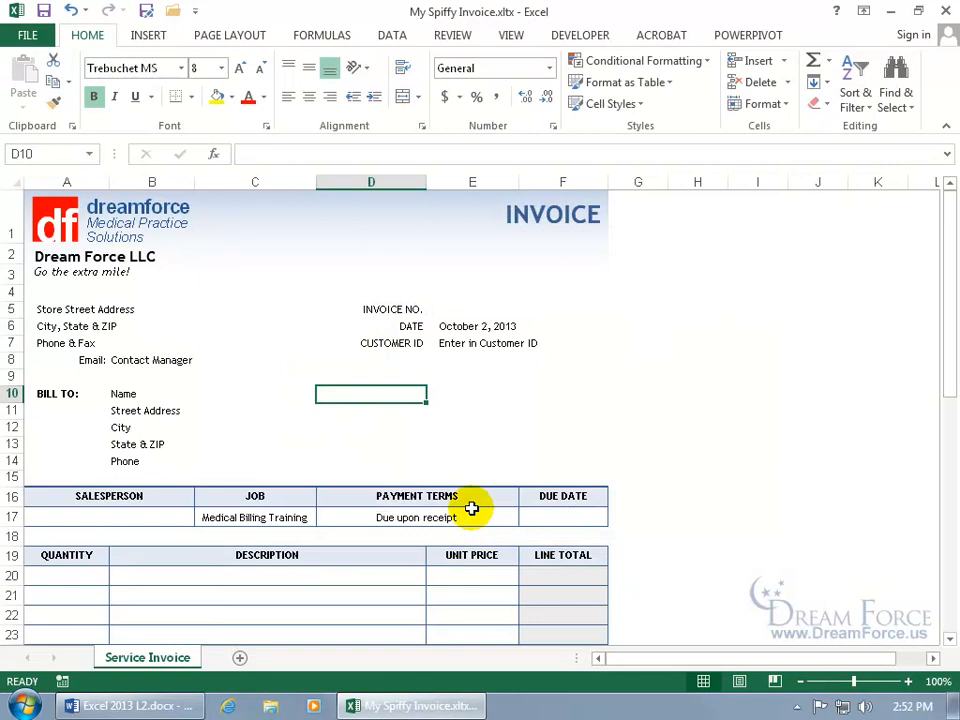
- Close and restart Excel, and create a new workbook from the personal template My Spiffy Invoice
left_click(945, 11)
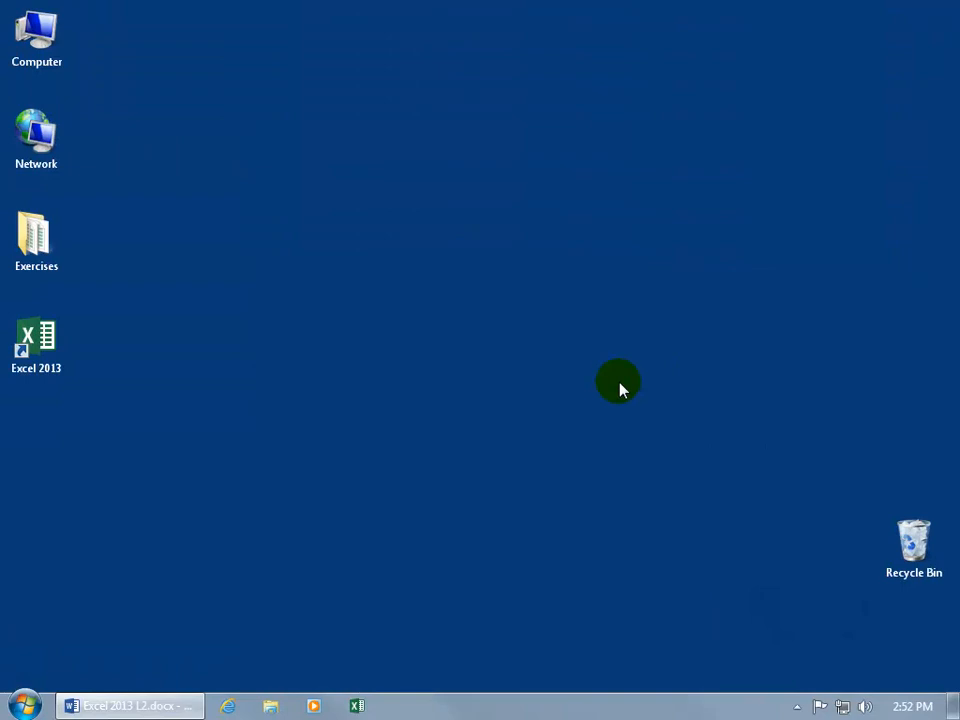
double_click(38, 338)
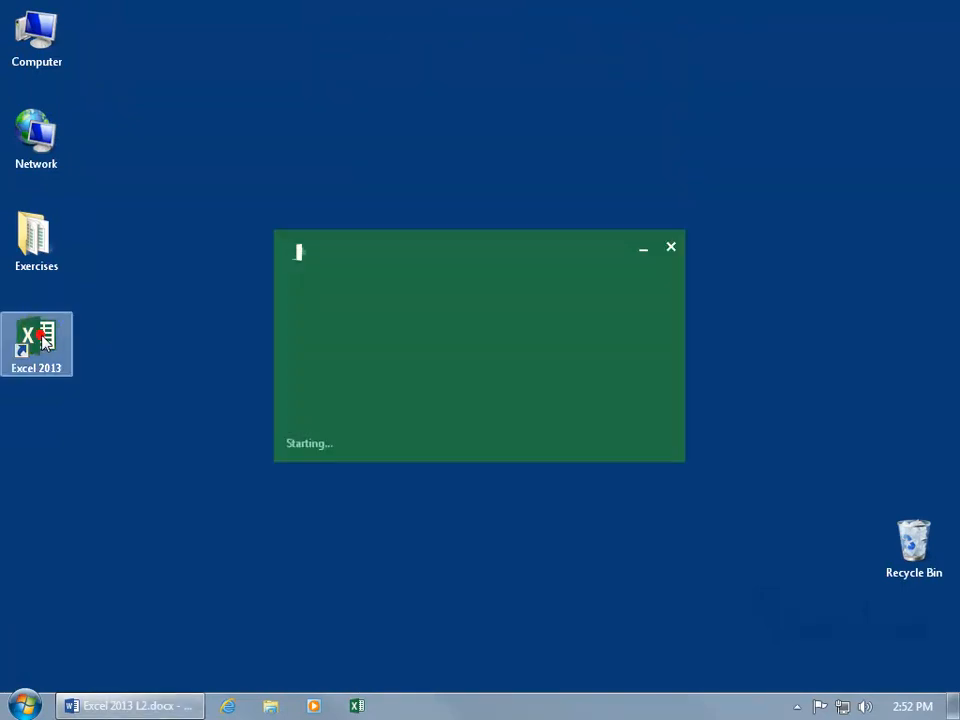
left_click(44, 35)
left_click(36, 118)
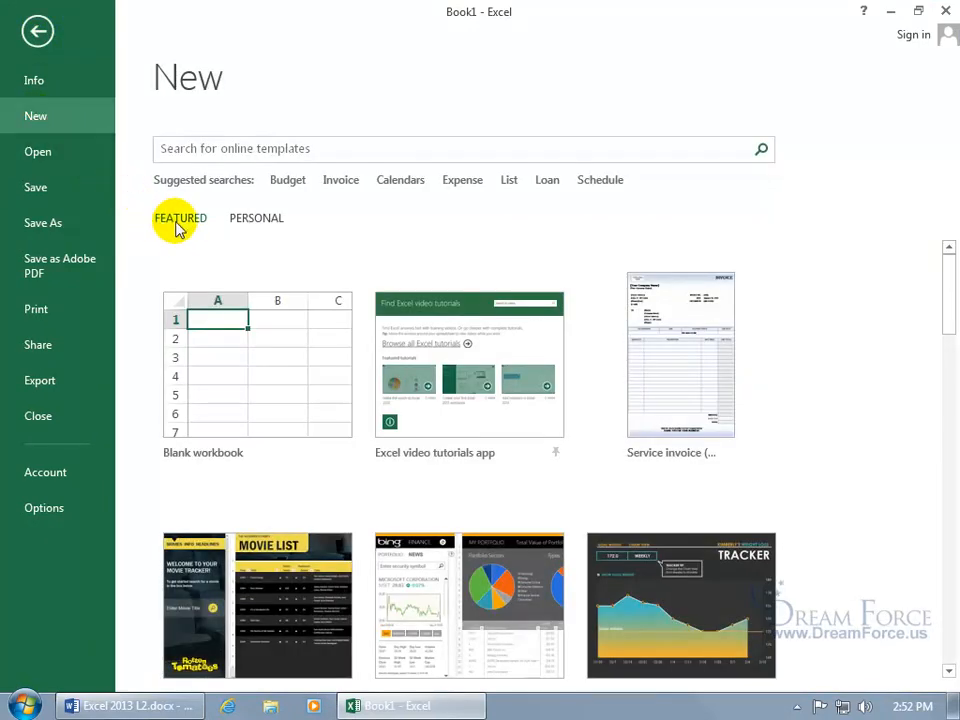
left_click(250, 222)
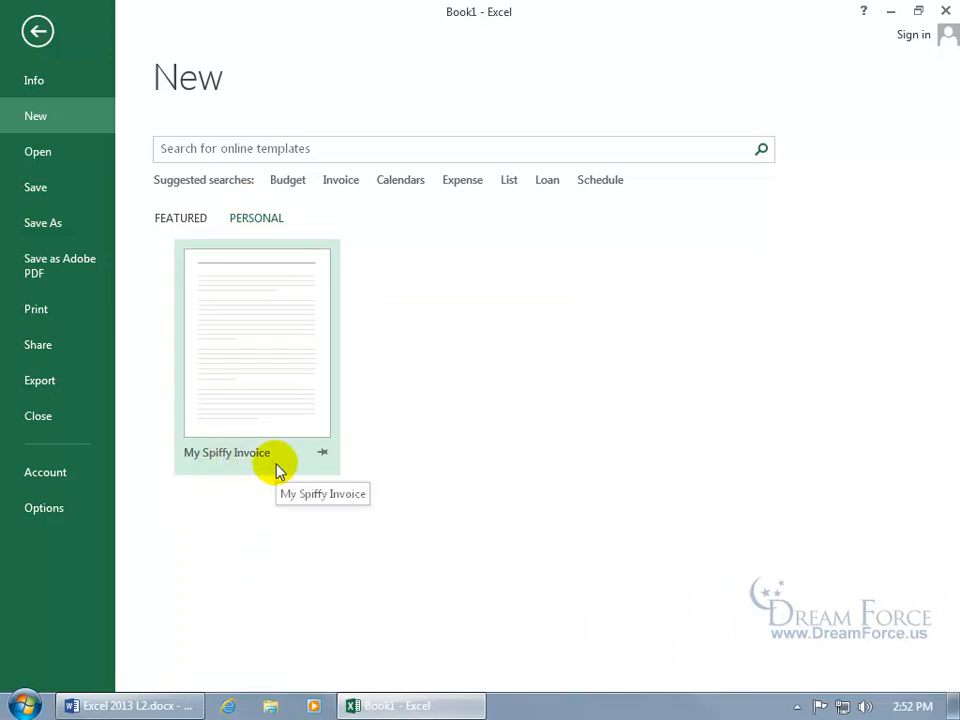
left_click(259, 344)
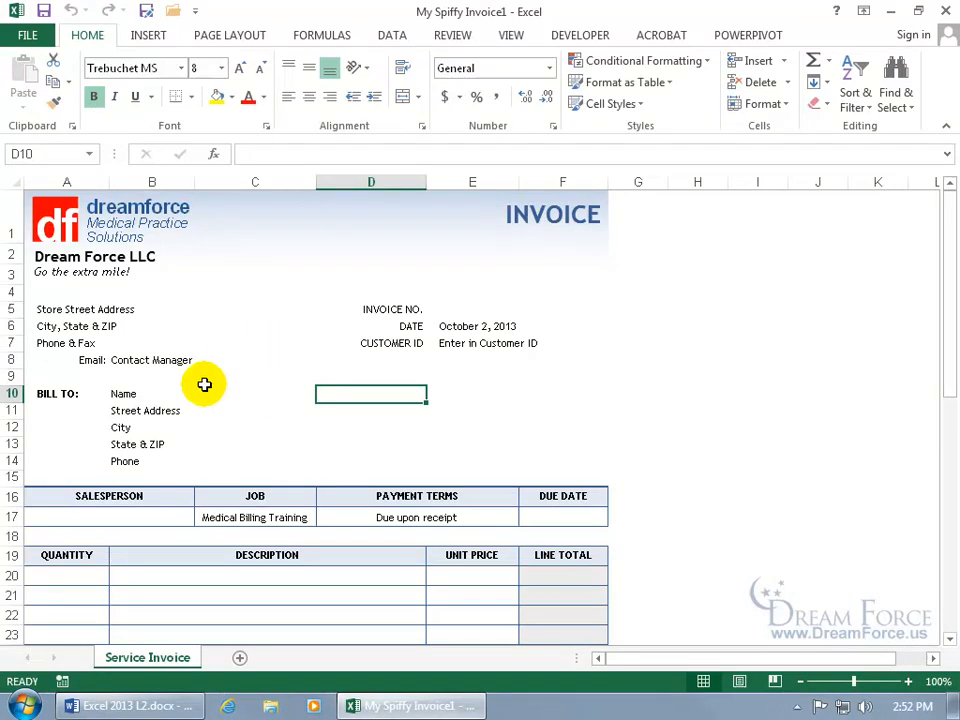
- Look over the Bill To fields and the line-item table of the new invoice
left_click(167, 393)
left_click(186, 416)
left_click(172, 428)
left_click(174, 446)
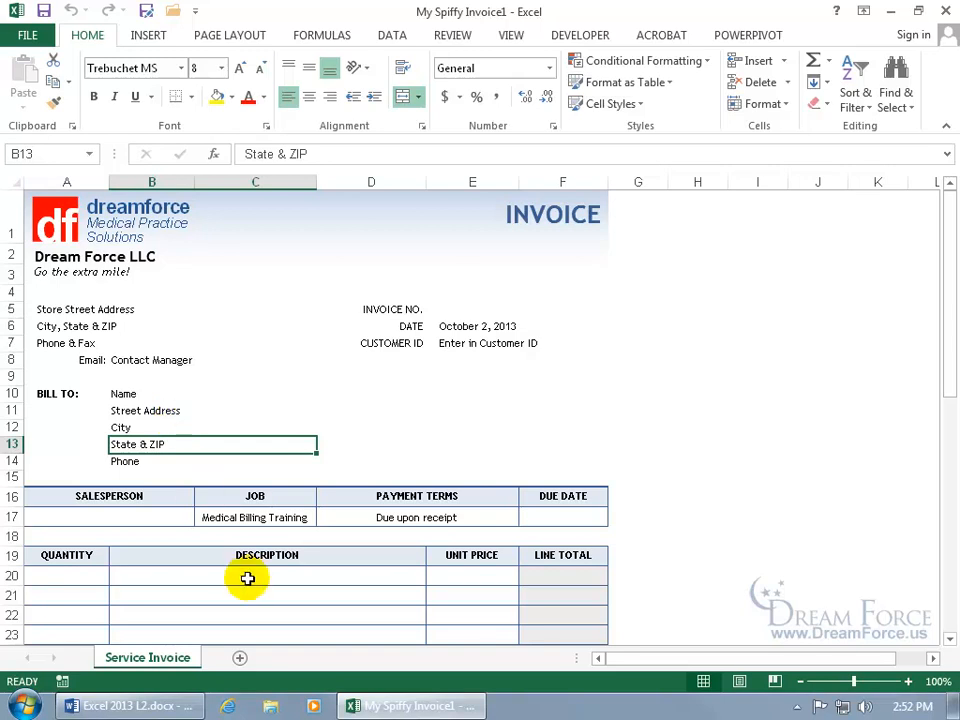
scroll(200, 525, "down", 3)
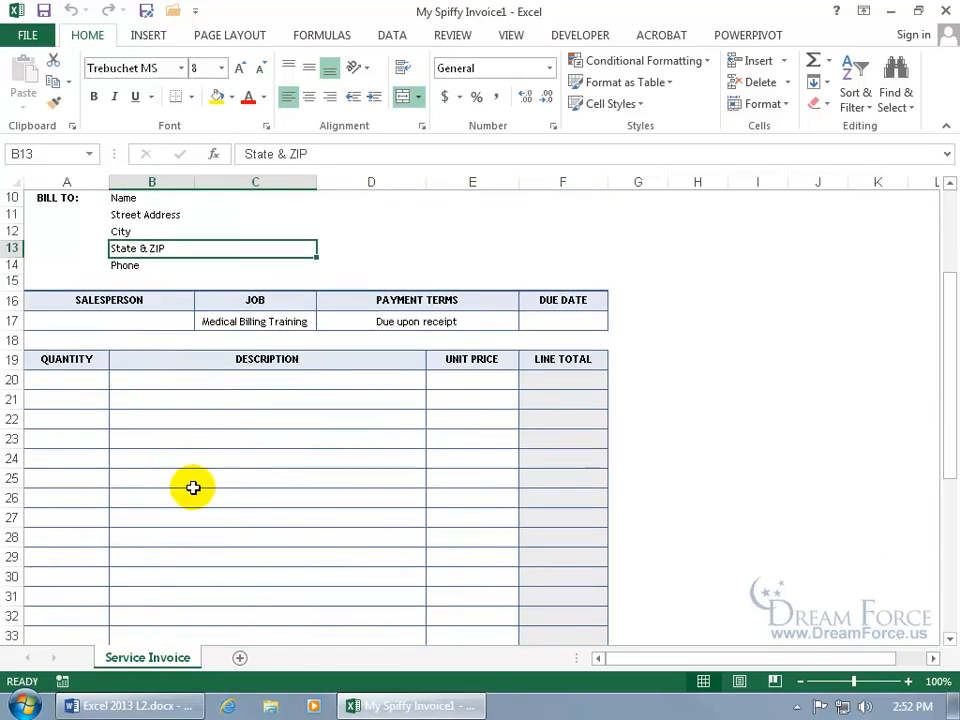
left_click_drag(955, 356, 957, 265)
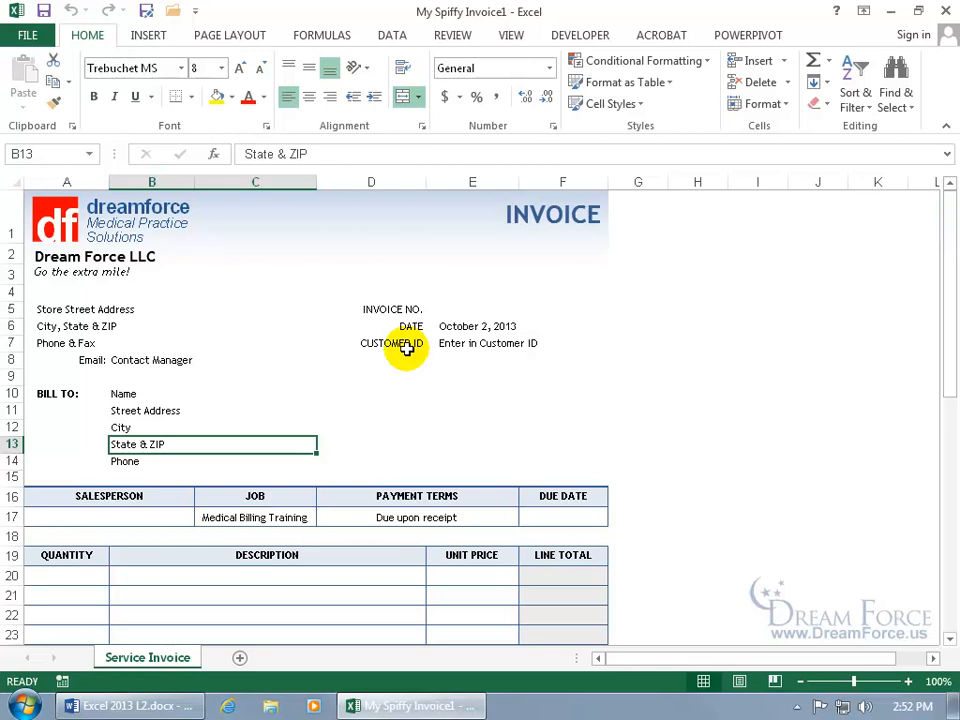
left_click(44, 11)
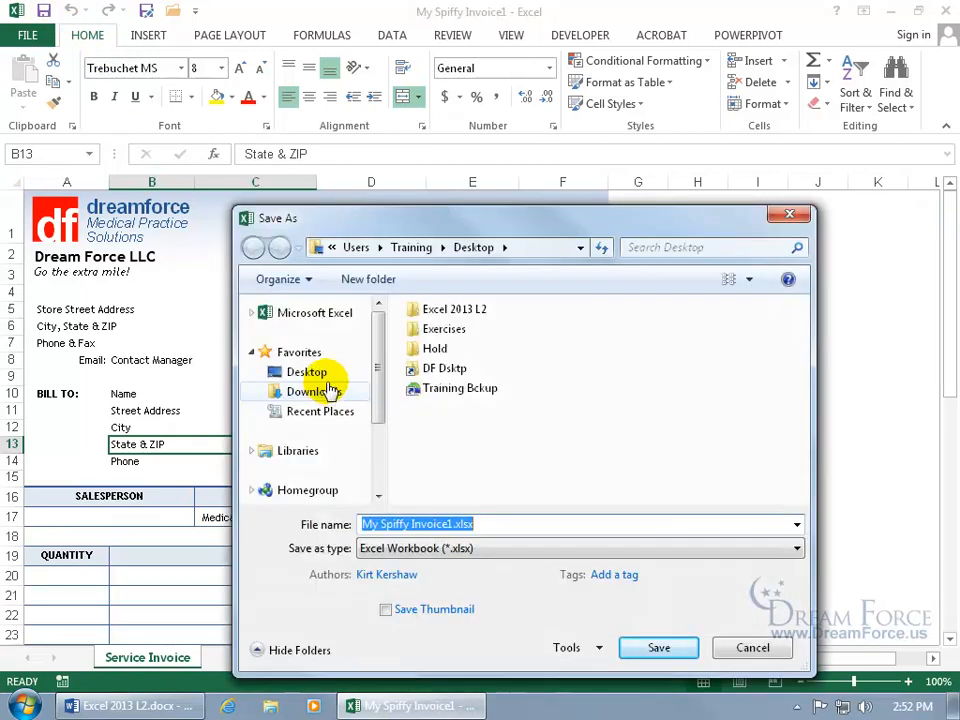
left_click(460, 550)
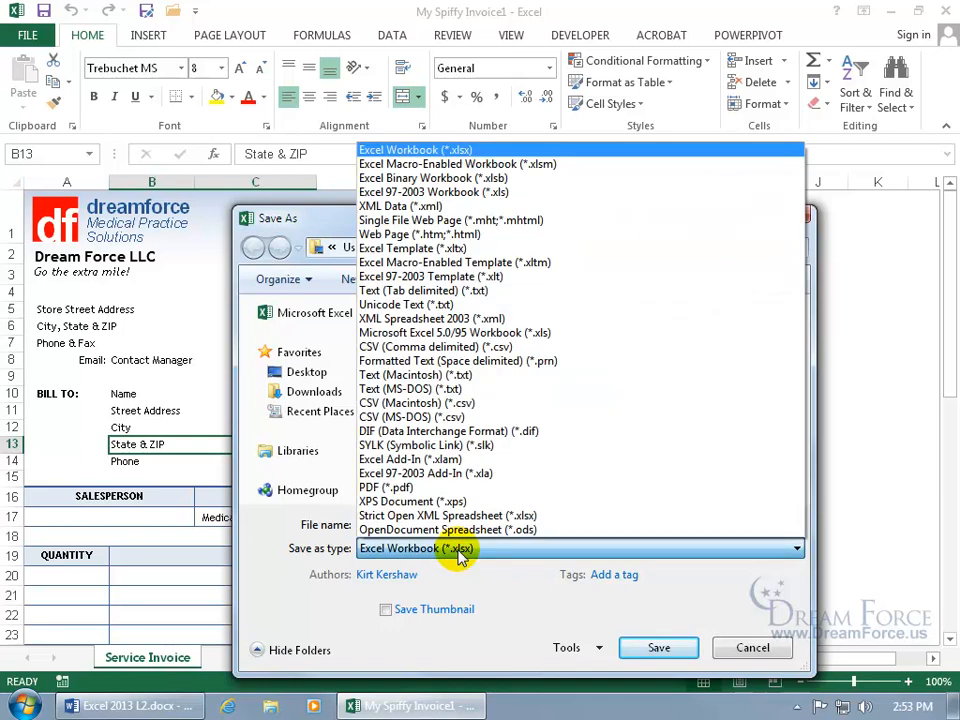
left_click(463, 249)
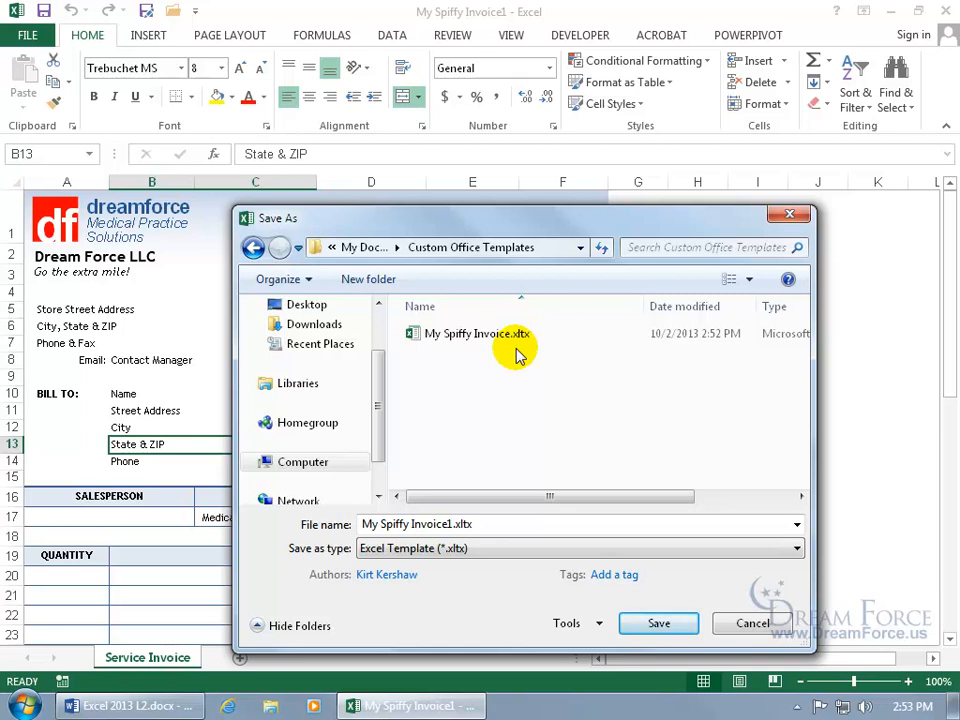
left_click(753, 623)
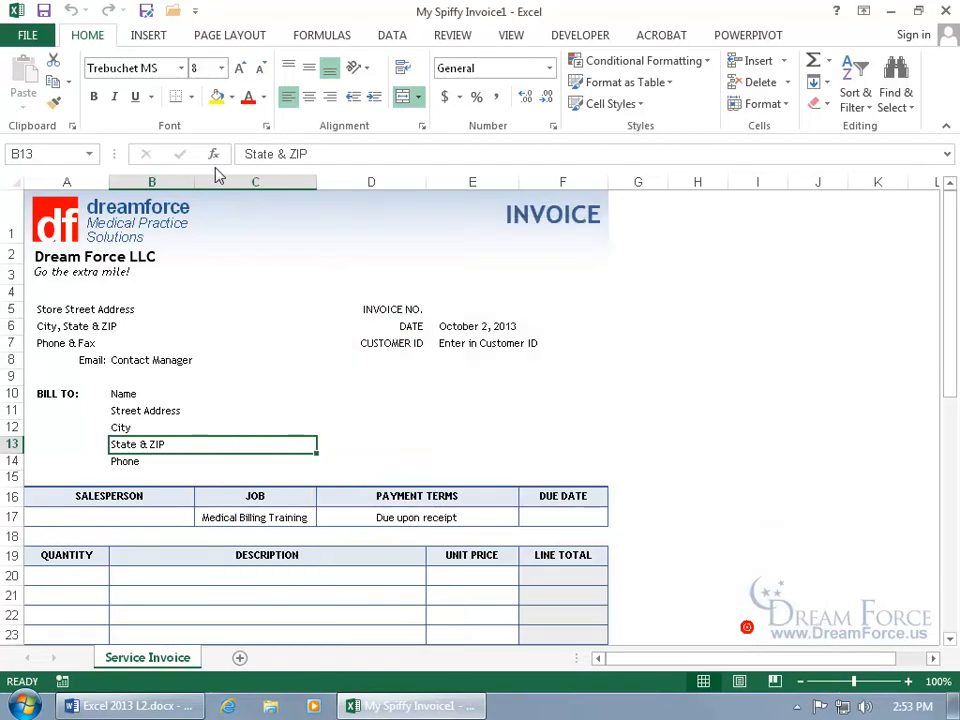
- Start saving the new invoice, opening the Save As dialog
left_click(44, 11)
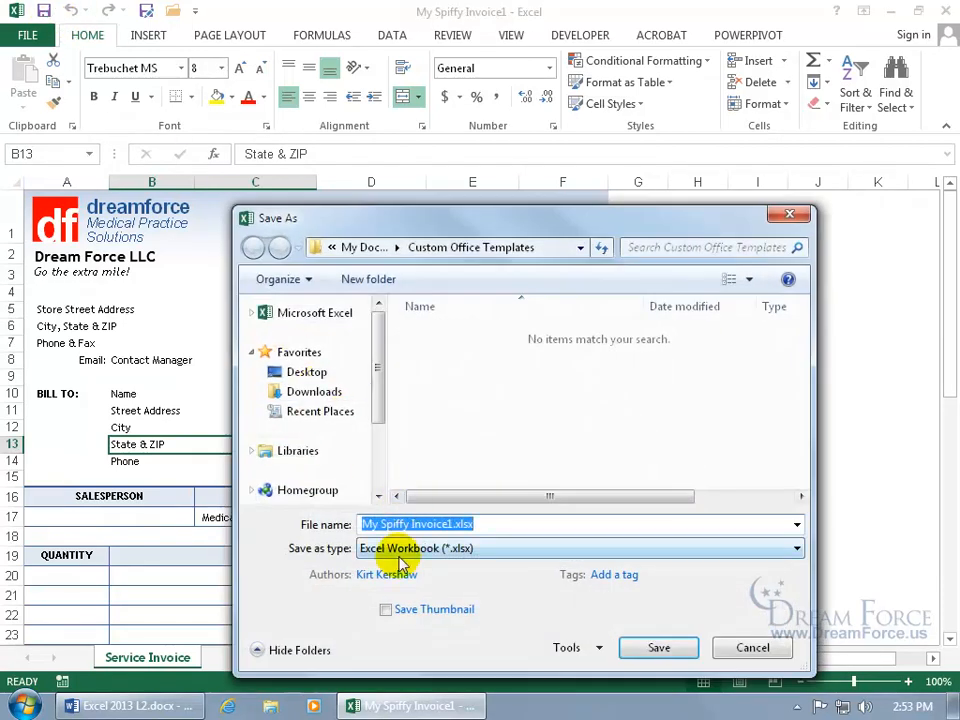